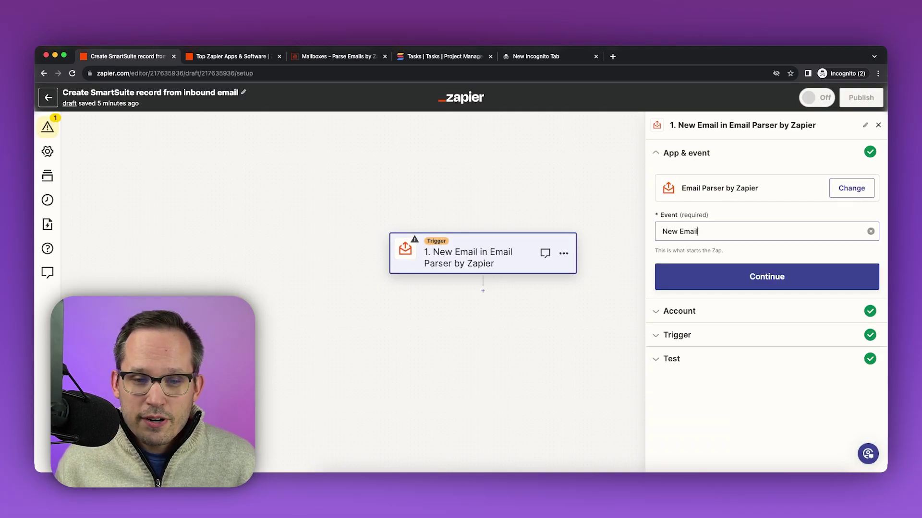
Use New Email as the Email Parser trigger's event and continue to the following settings.
left_click(870, 231)
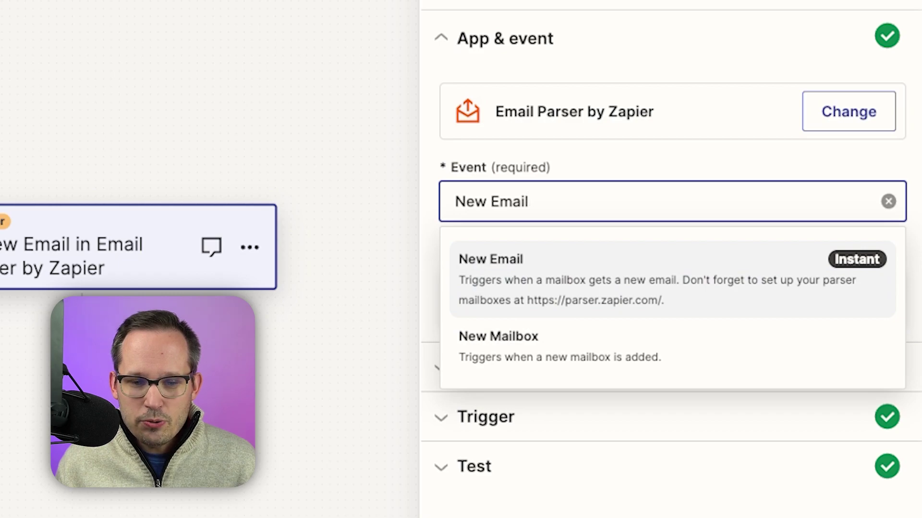
key("Escape")
left_click(671, 367)
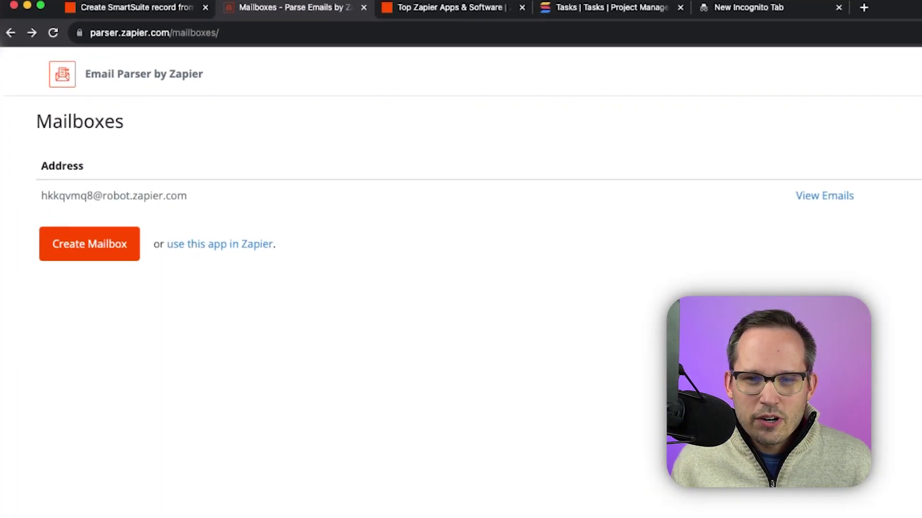
Create a new mailbox in Email Parser and select its generated e-mail address.
left_click(89, 244)
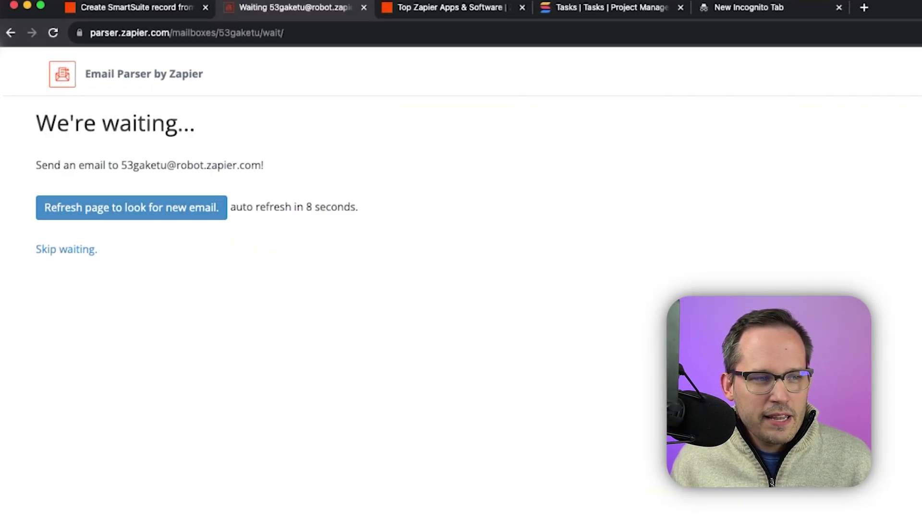
left_click_drag(121, 165, 245, 165)
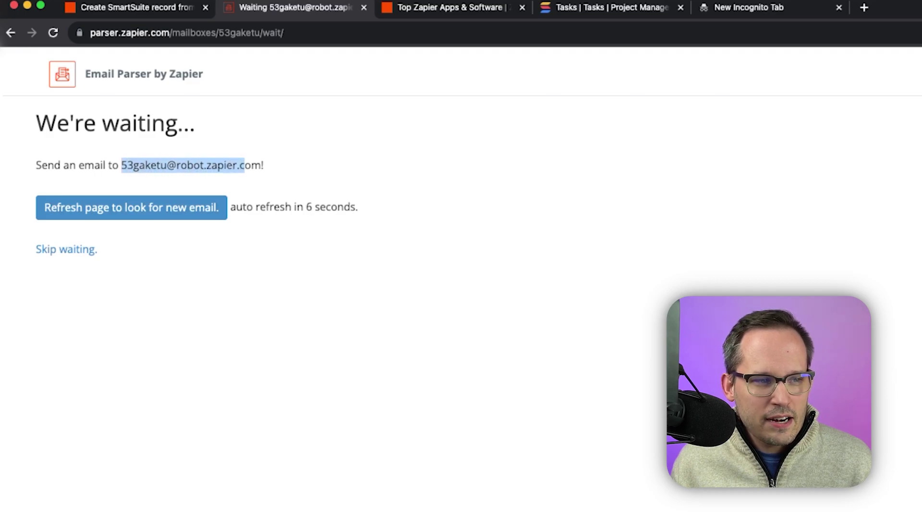
left_click(261, 165)
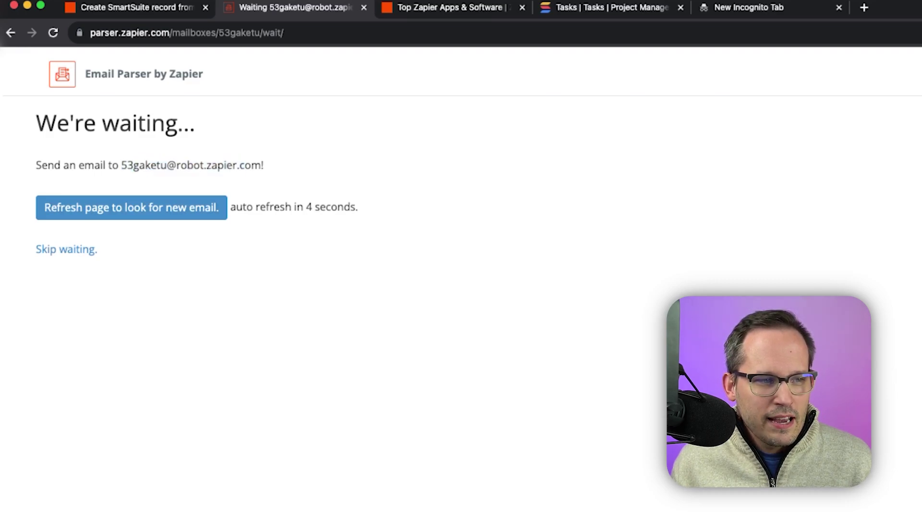
left_click_drag(261, 166, 121, 165)
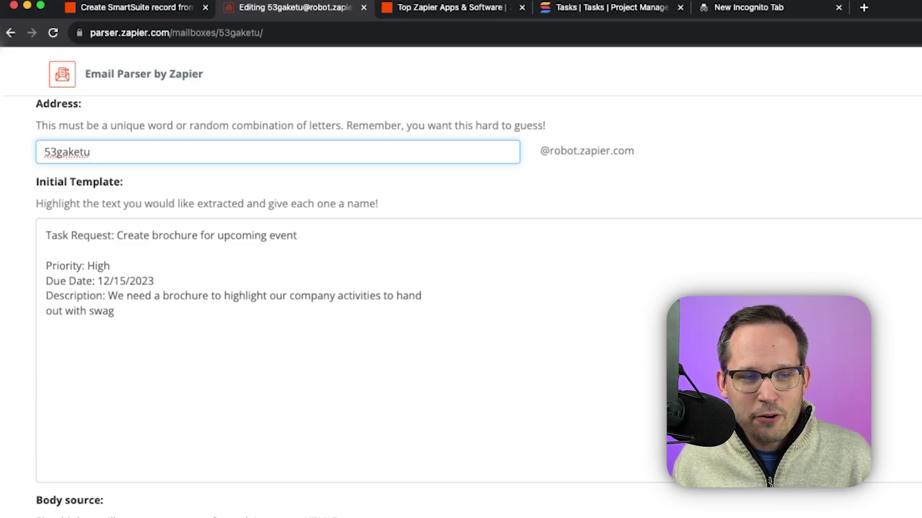
Prefix the new mailbox's address with "taskmanager-".
left_click_drag(634, 151, 568, 152)
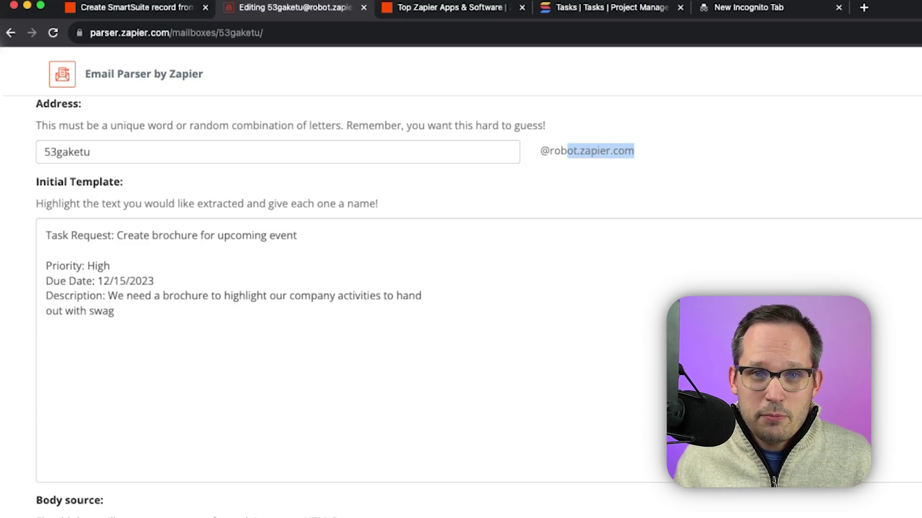
left_click(45, 153)
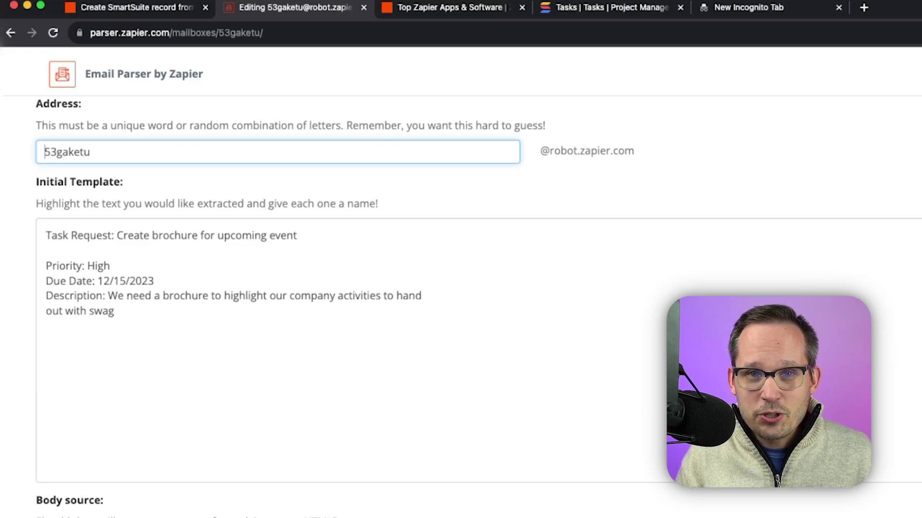
type("taskmanager-")
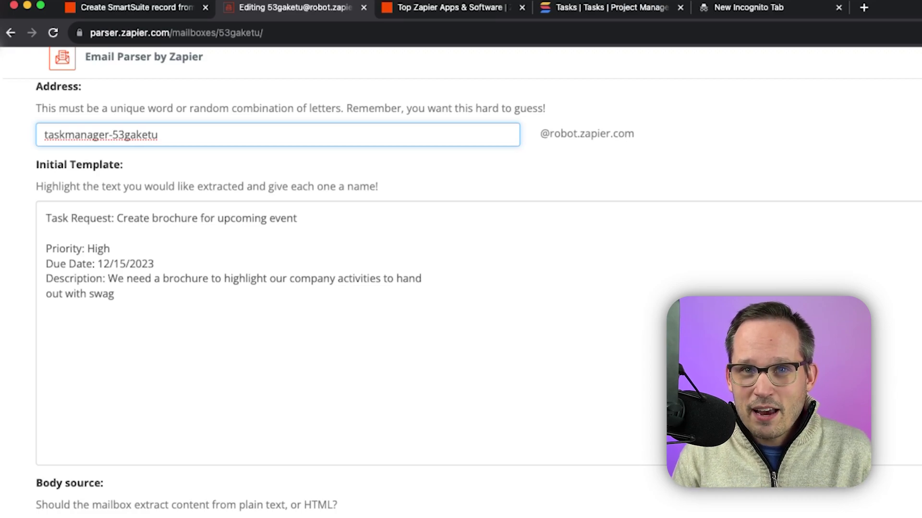
In the initial template, mark "Create brochure for upcoming event" as the field name and "High" as the field priority.
left_click(298, 294)
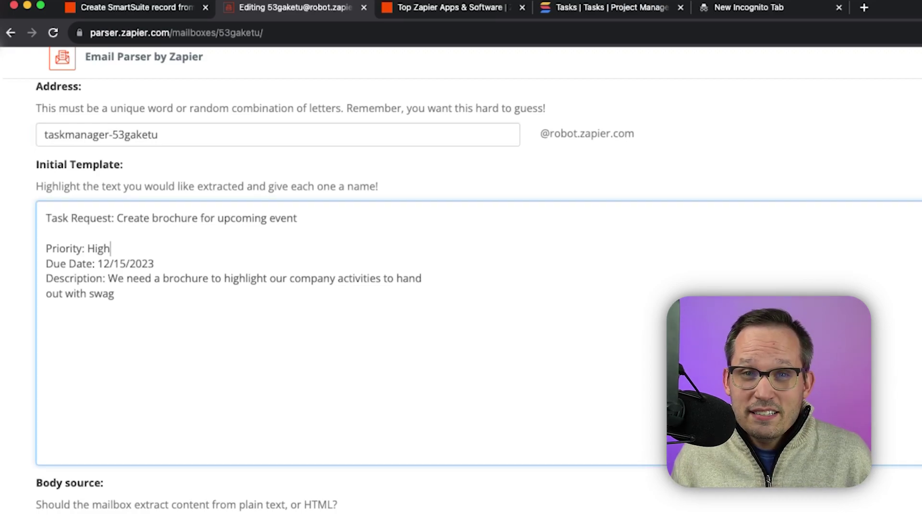
left_click_drag(409, 182, 159, 182)
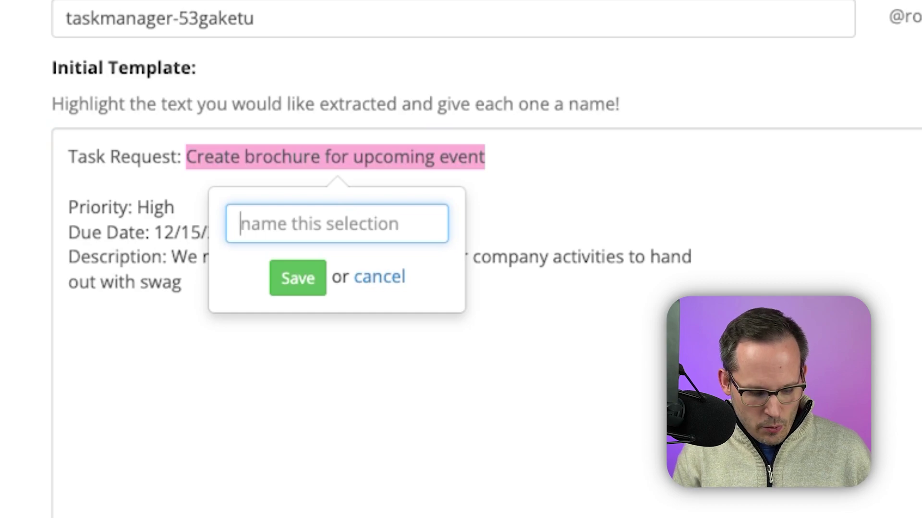
type("name")
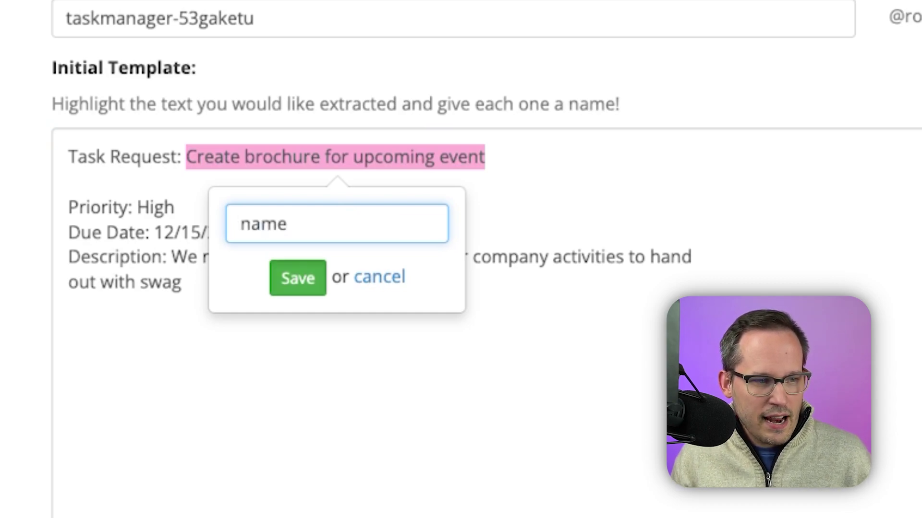
key("Return")
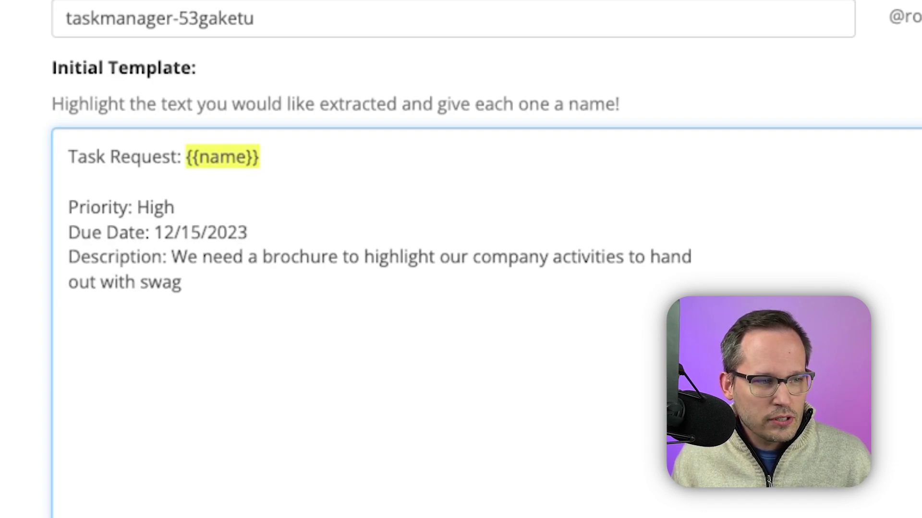
left_click_drag(175, 208, 136, 208)
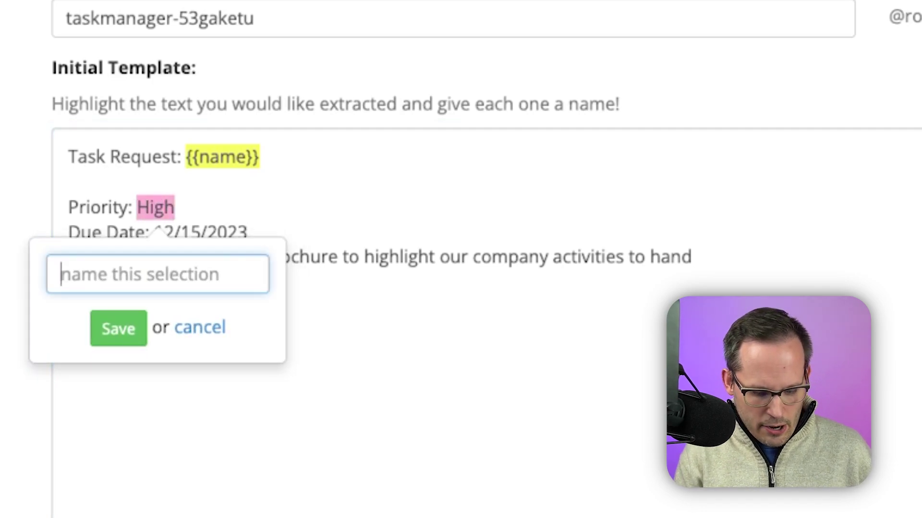
type("Priority")
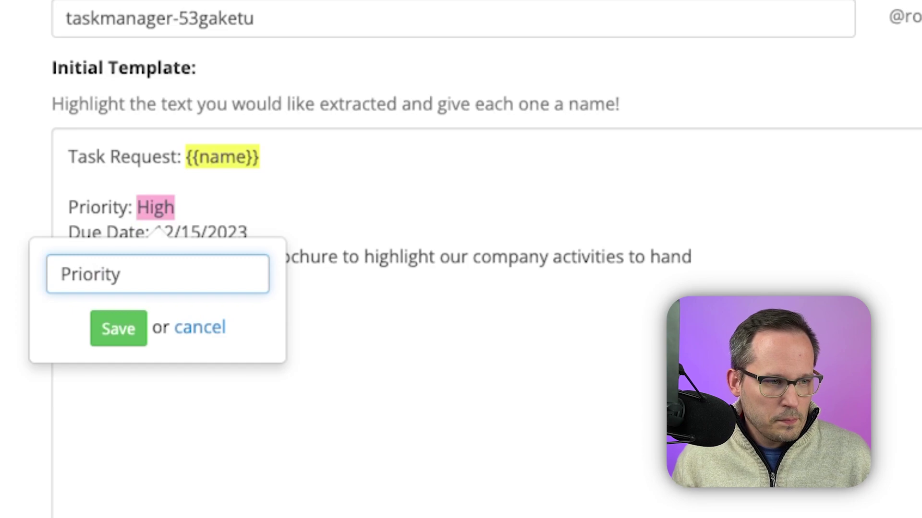
key("Tab")
key("Return")
Mark the template's due date value as the field duedate and the whole description text as the field description.
type("dued")
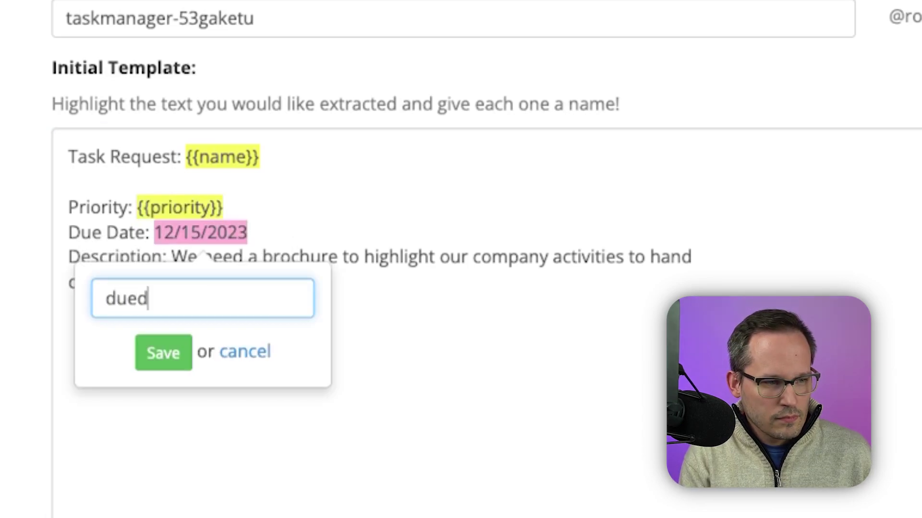
type("ate")
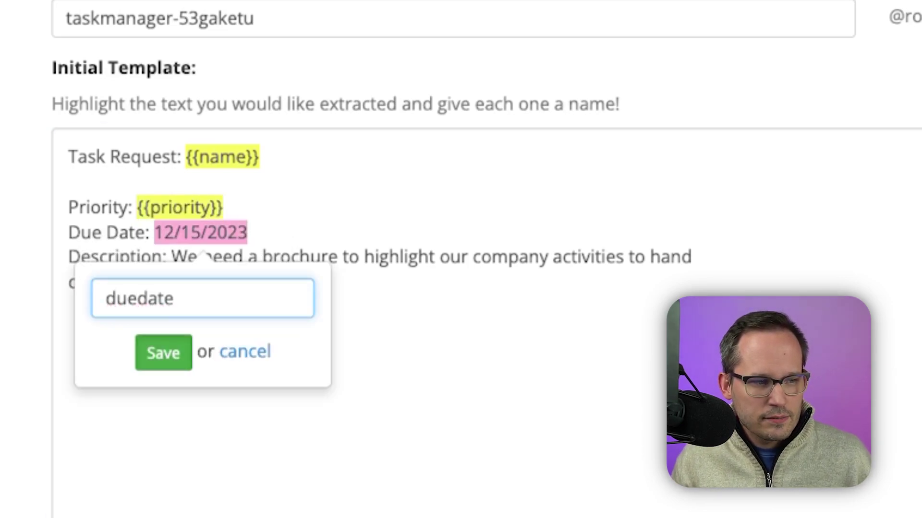
key("Return")
left_click_drag(171, 257, 181, 282)
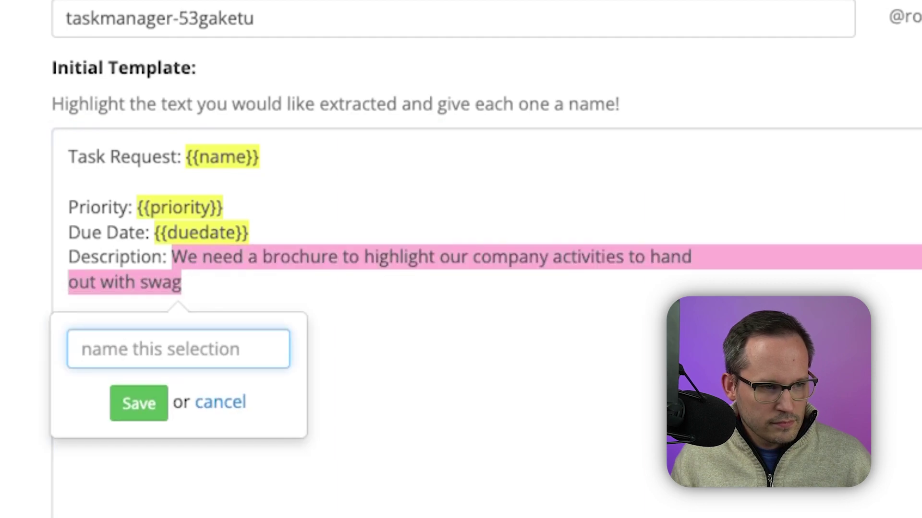
type("description")
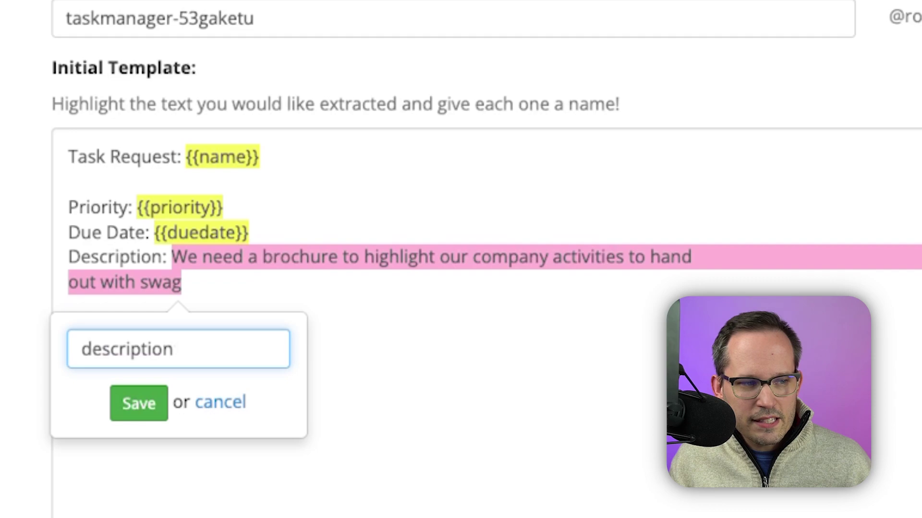
key("Return")
Save the mailbox address and template, leaving the body source and parser engine at their defaults.
scroll(461, 259, "down", 10)
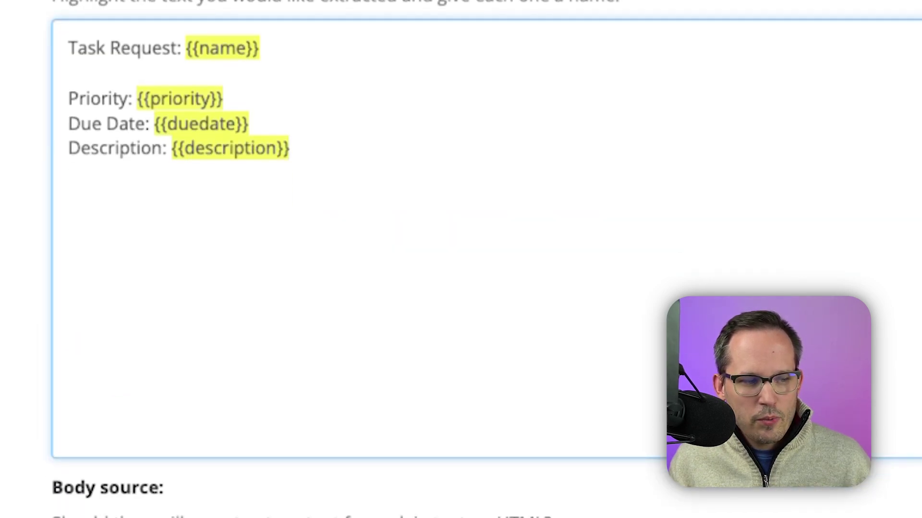
scroll(179, 254, "down", 1)
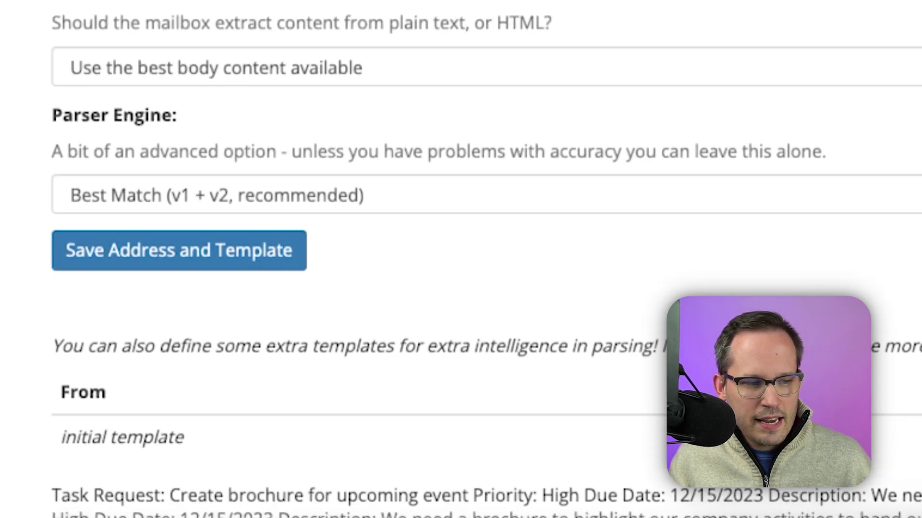
left_click(180, 250)
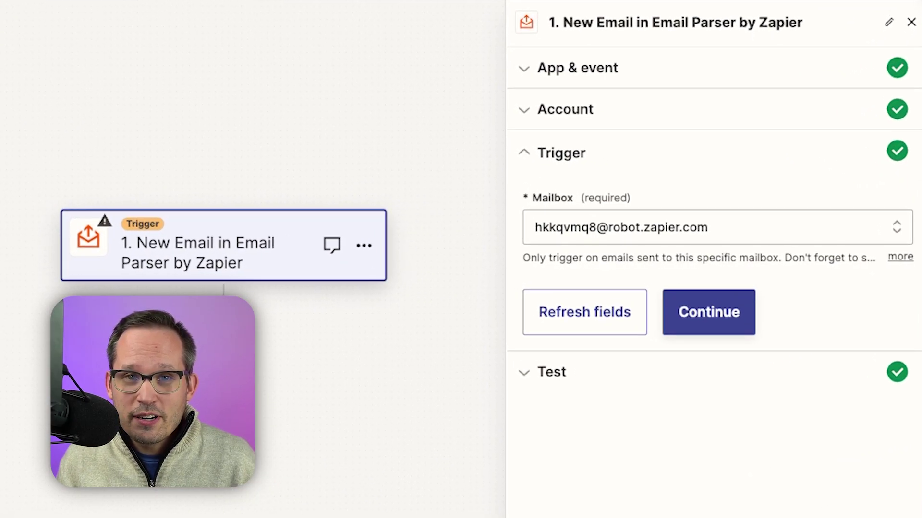
Set the Zap trigger's mailbox to the new taskmanager mailbox and test the trigger.
left_click(718, 228)
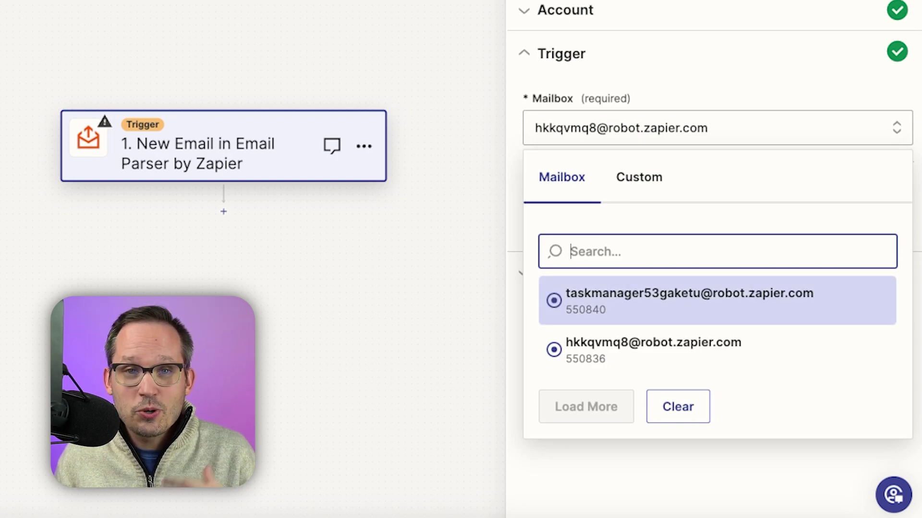
left_click(717, 300)
left_click(696, 213)
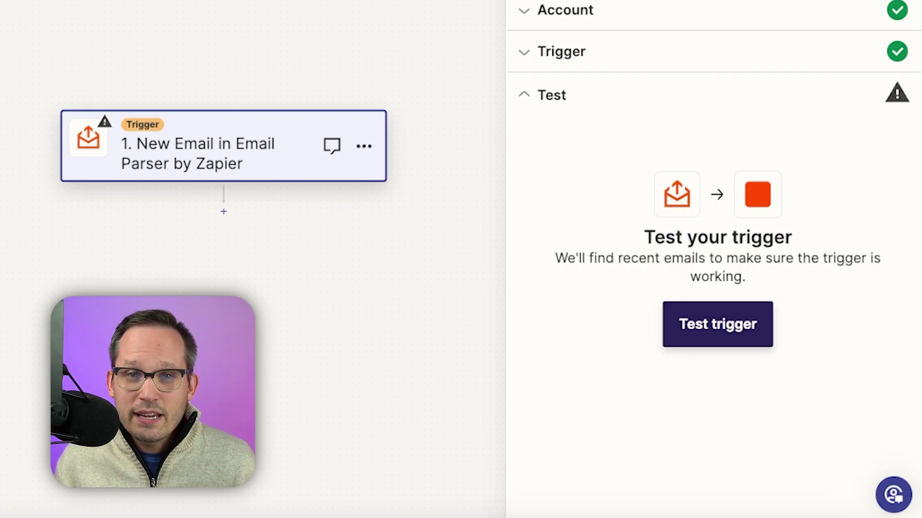
left_click(717, 324)
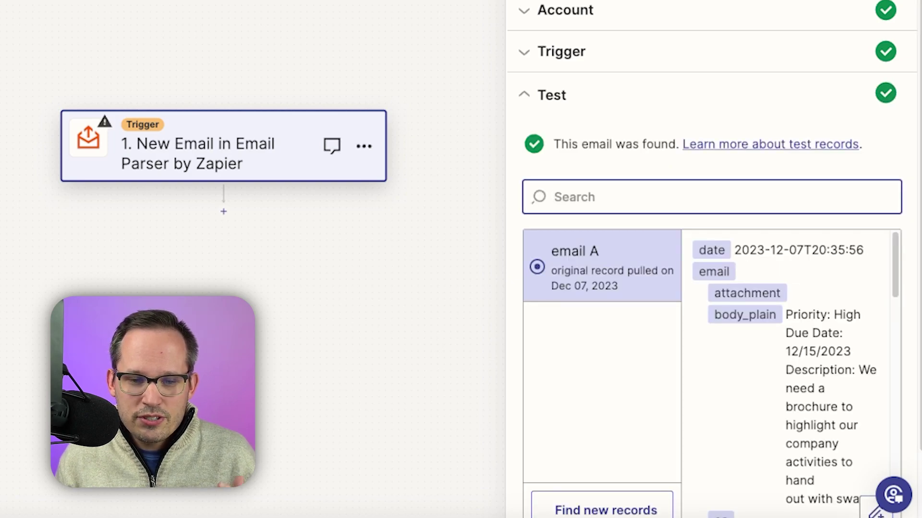
Examine the test email record's fields, including the parsed output for description, duedate, name and priority.
scroll(792, 355, "down", 1)
scroll(794, 373, "up", 2)
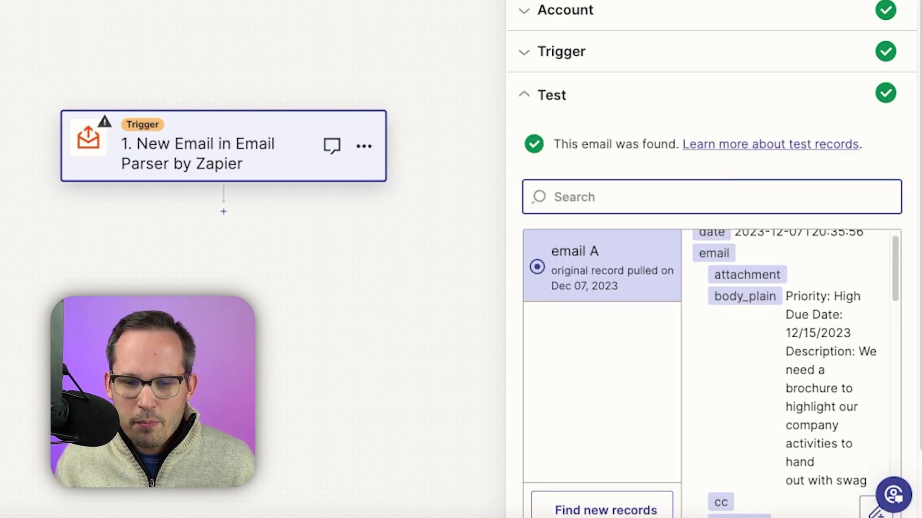
scroll(794, 373, "down", 3)
scroll(795, 372, "down", 7)
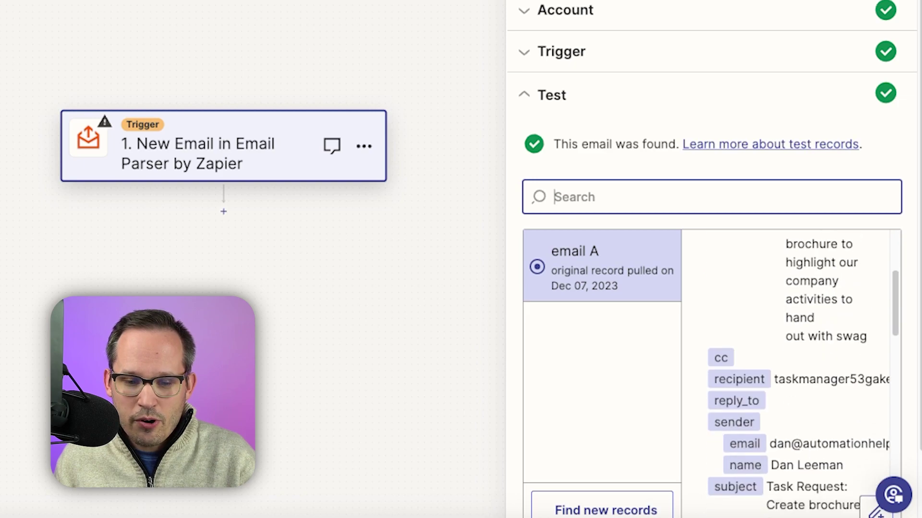
scroll(794, 373, "down", 4)
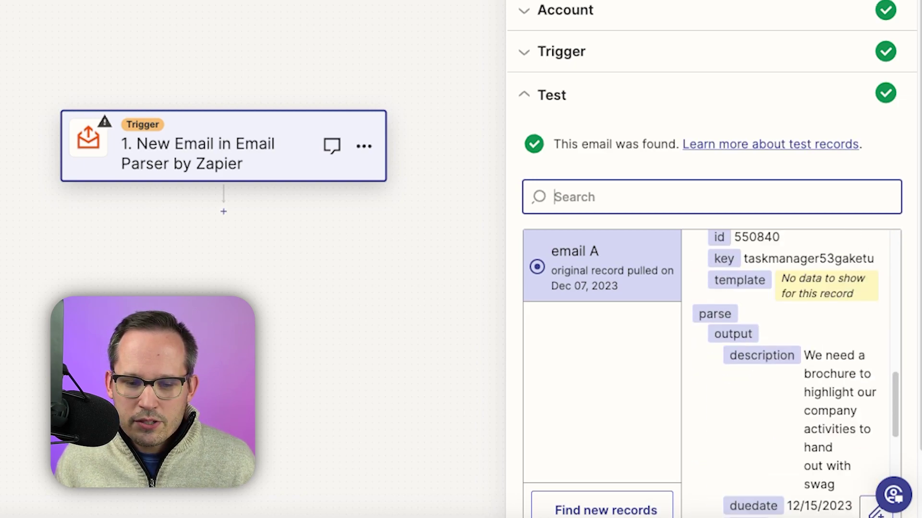
scroll(795, 373, "down", 4)
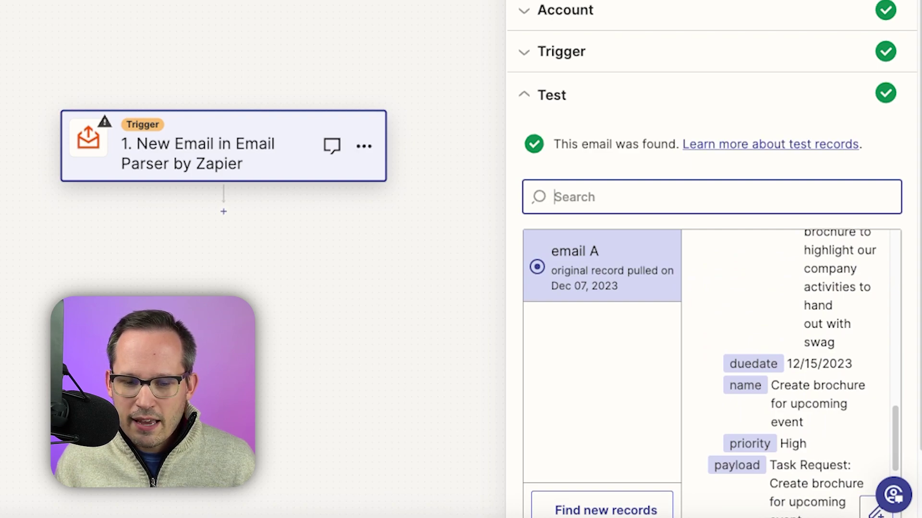
scroll(795, 373, "down", 1)
scroll(794, 373, "up", 2)
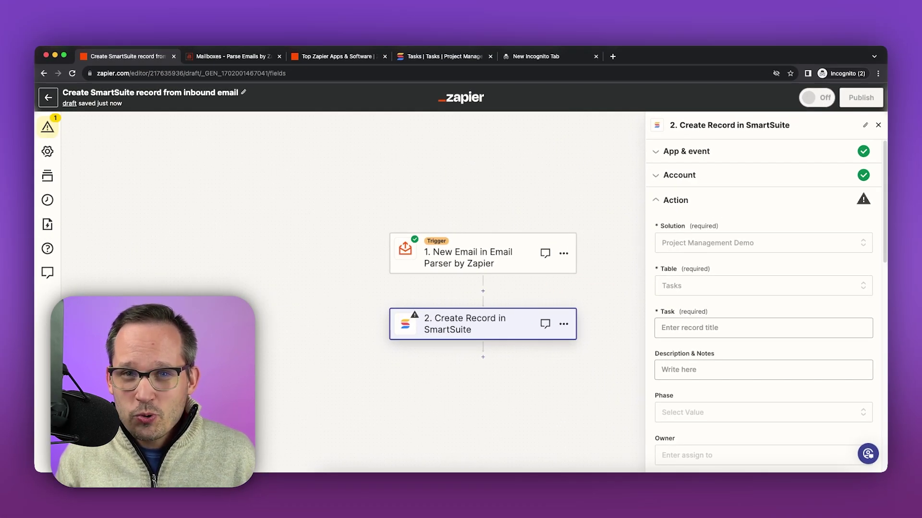
Check the Tasks table in SmartSuite, and map Parse Output Name to the Task field of the Zap's Create Record action.
left_click(451, 57)
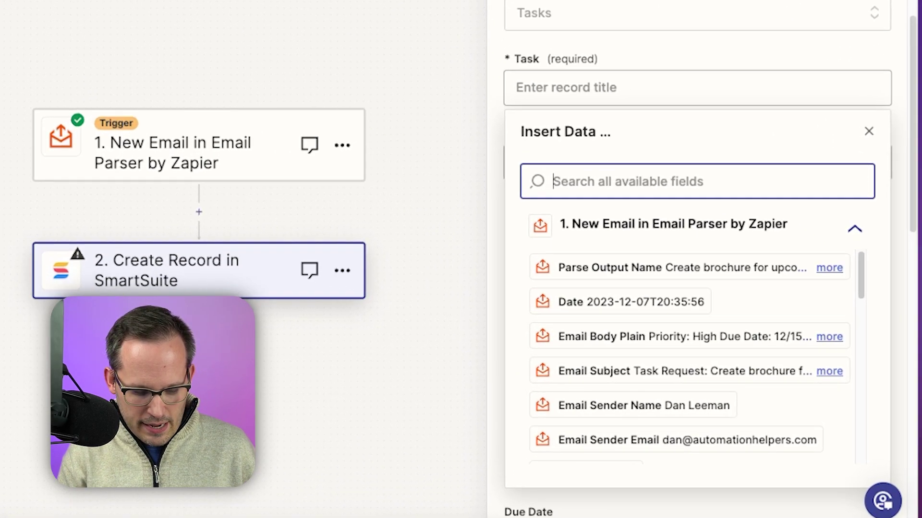
type("name")
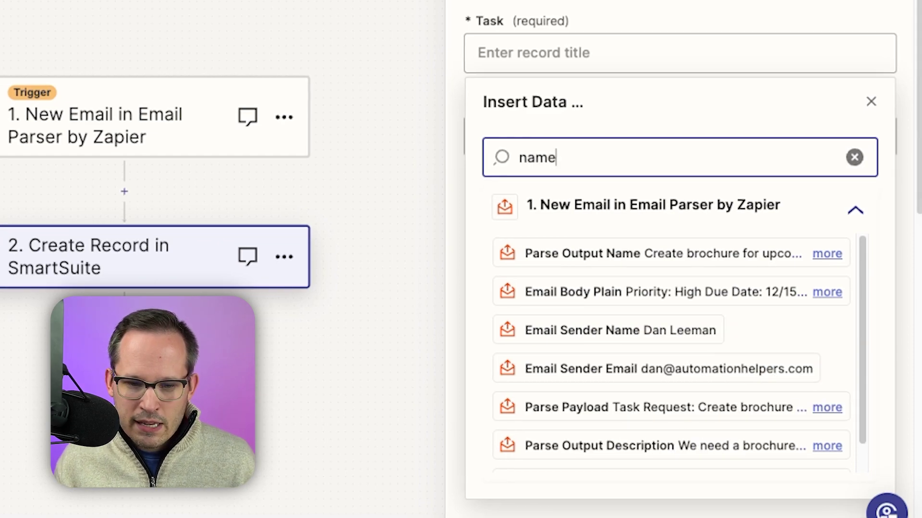
key("Down")
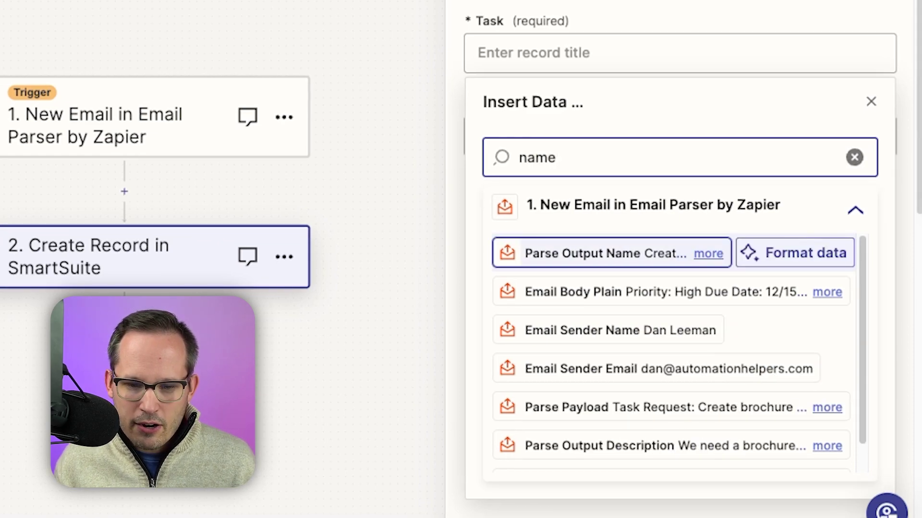
key("Return")
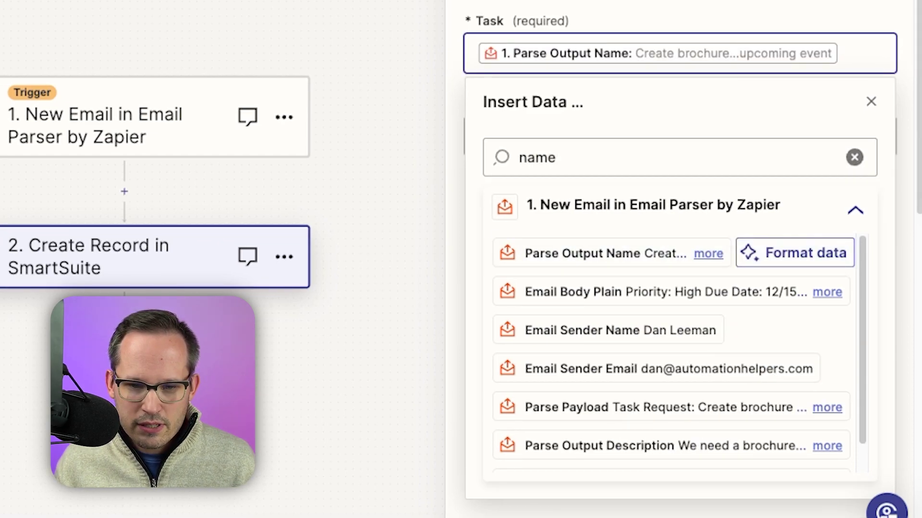
key("Escape")
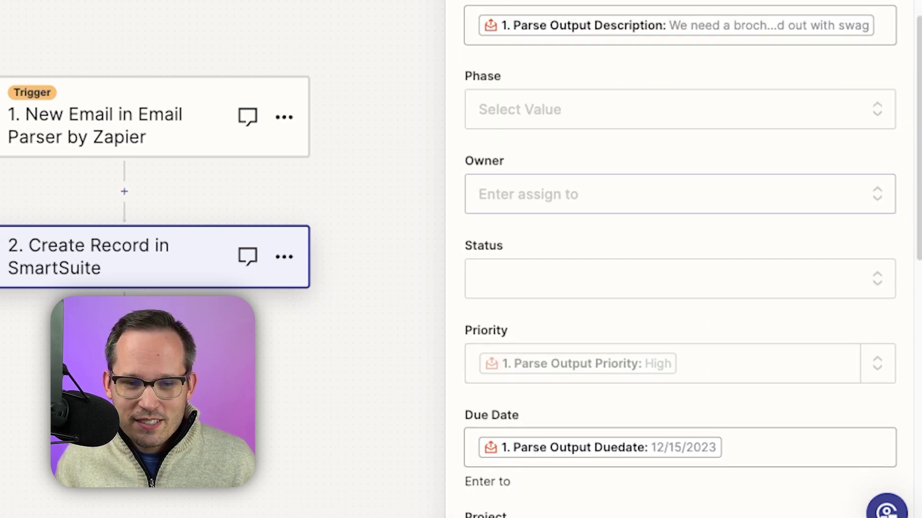
Set the Status of the Create Record action to Planned and test the action by sending the record to SmartSuite.
left_click(680, 279)
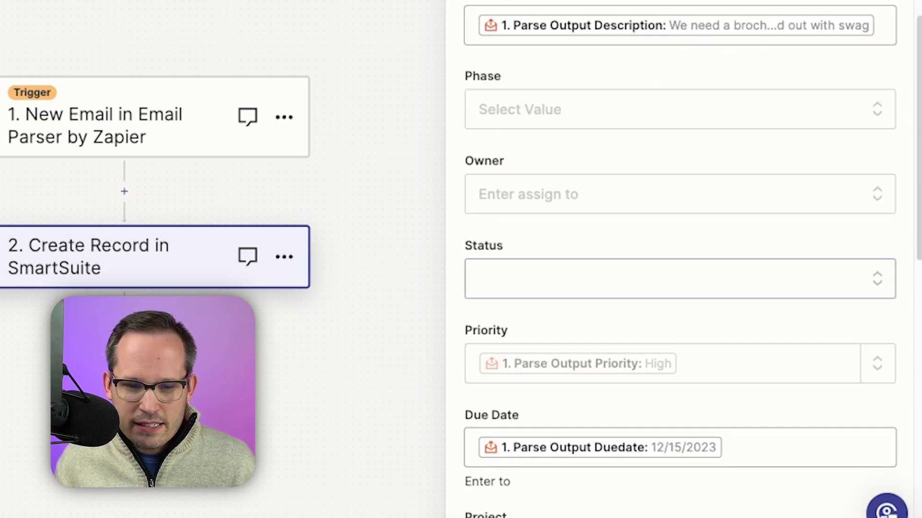
left_click(576, 468)
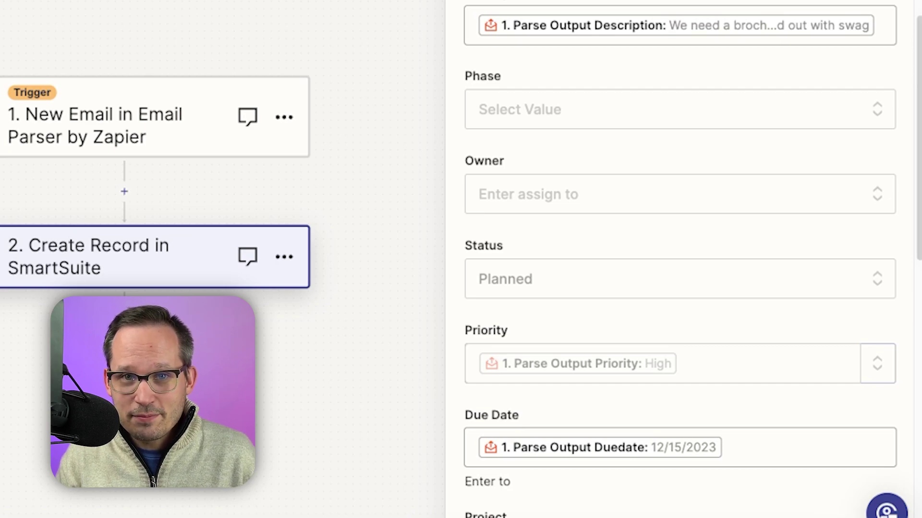
scroll(680, 288, "down", 10)
left_click(676, 460)
scroll(680, 307, "down", 1)
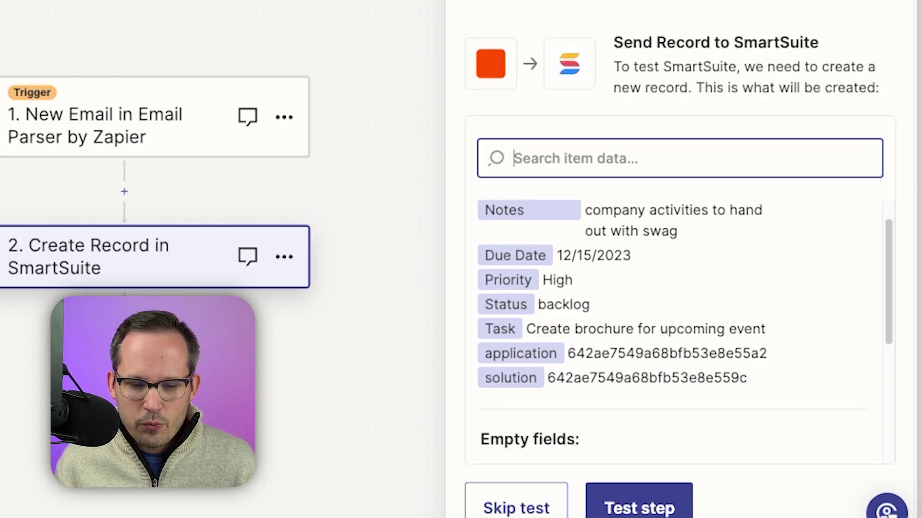
left_click(638, 508)
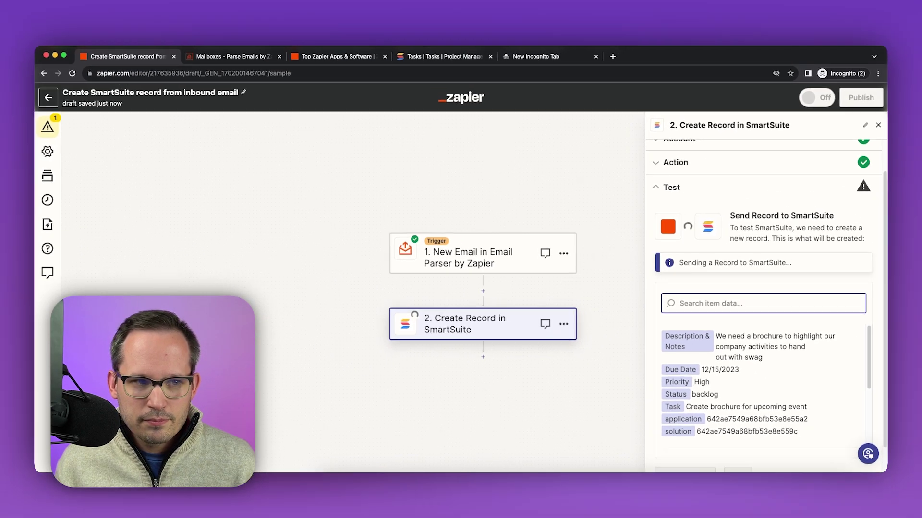
Check the new brochure task in SmartSuite's Tasks table and widen the Description & Notes column to show more text.
left_click(434, 57)
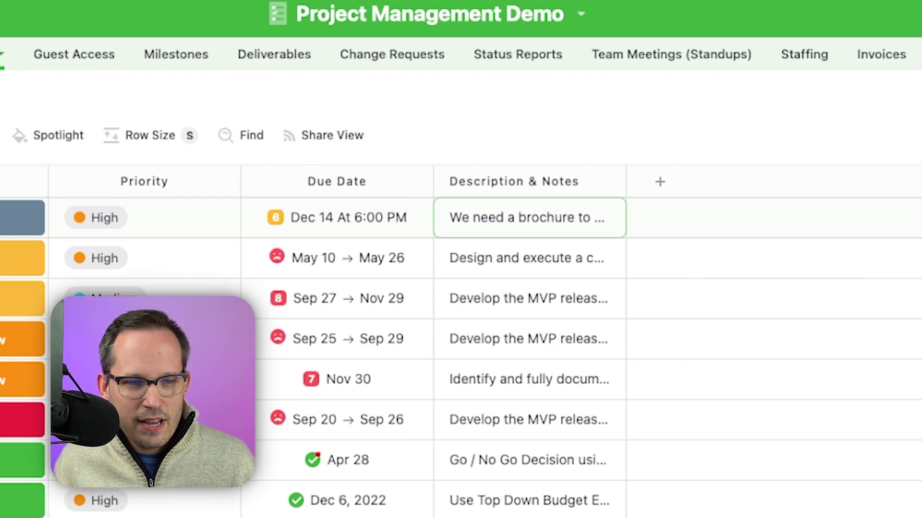
left_click_drag(626, 182, 779, 181)
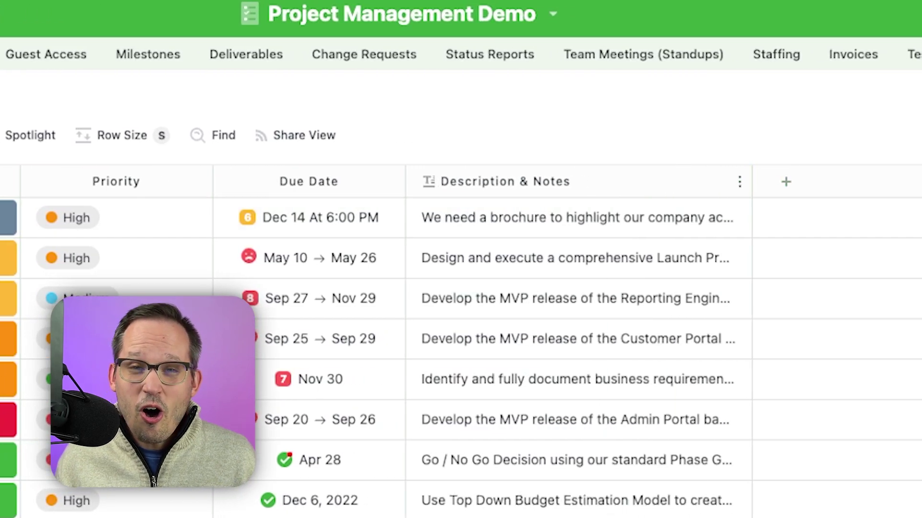